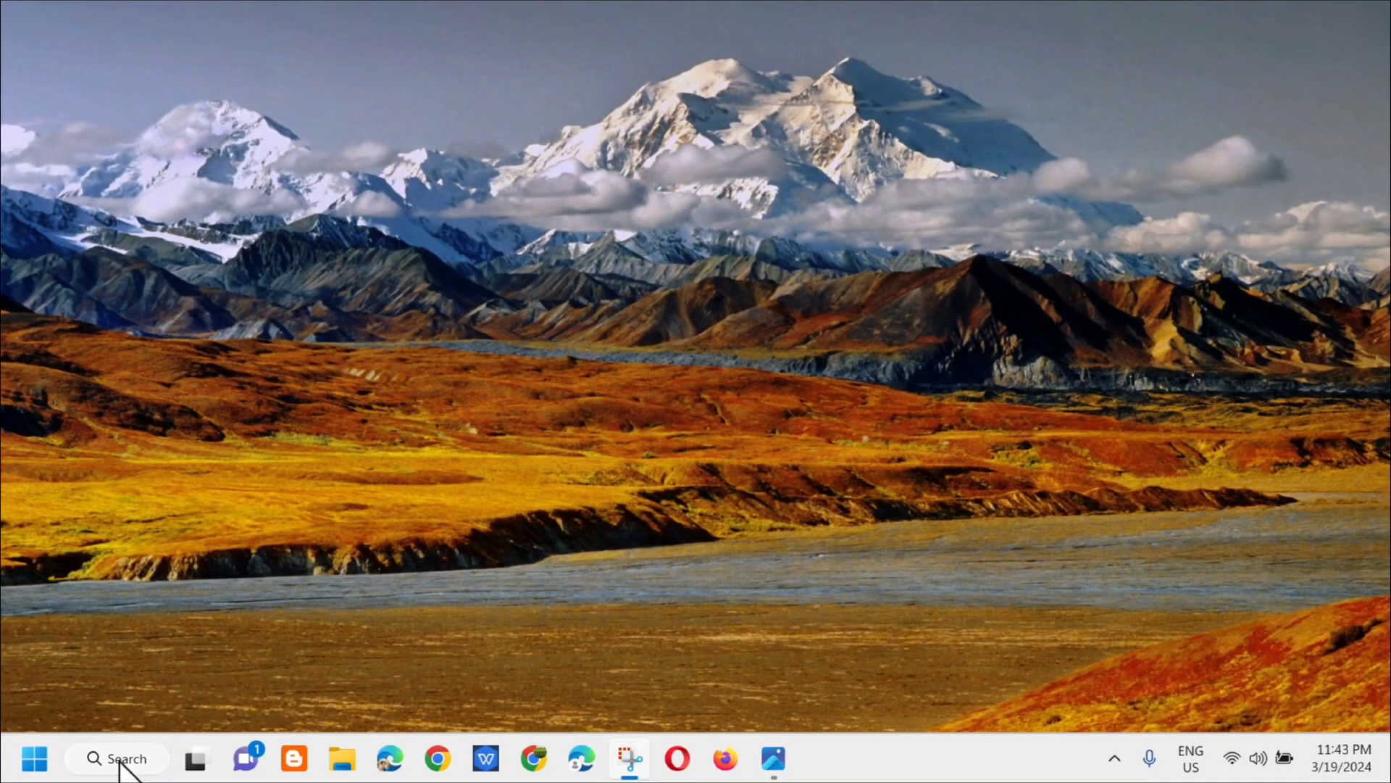
Find Settings through Windows Search and open its Apps section
{"action": "left_click", "coordinate": [122, 762]}
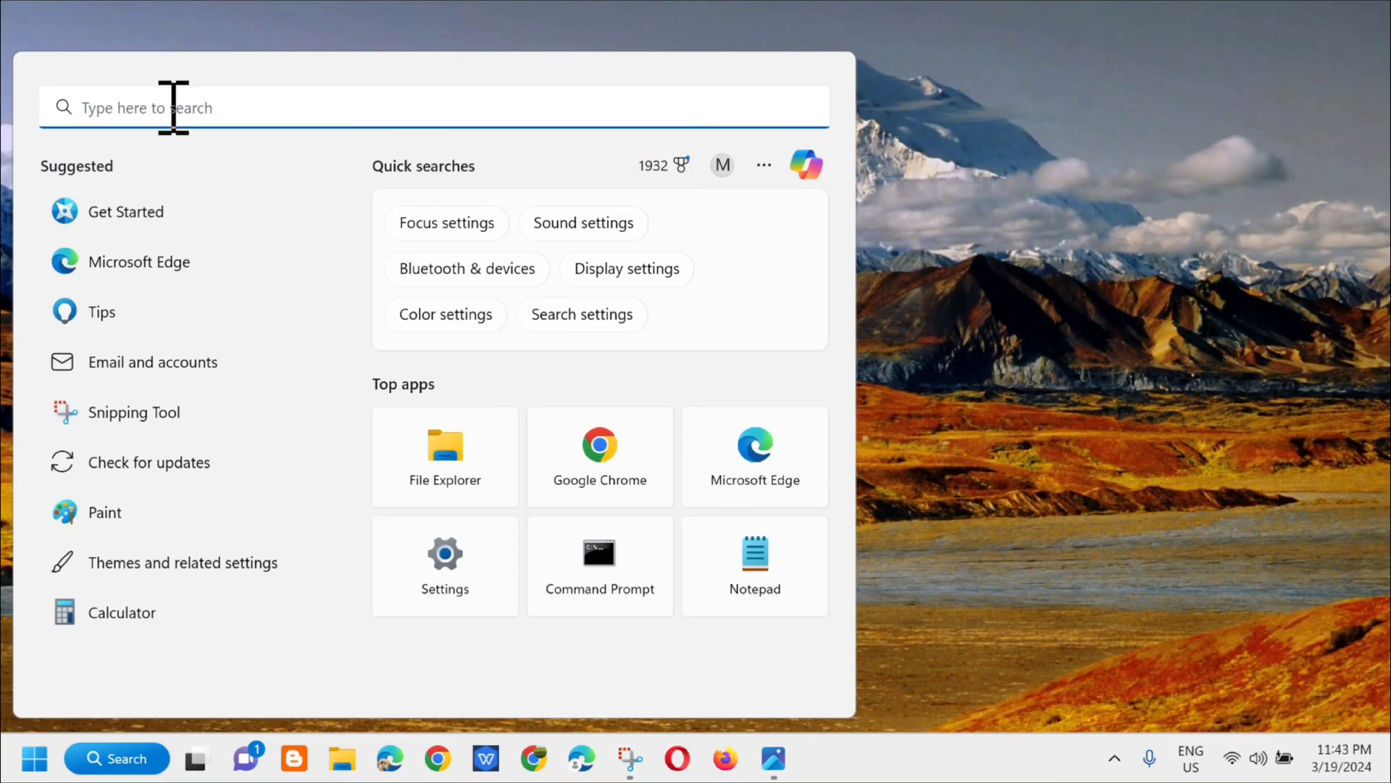
{"action": "type", "text": "settings"}
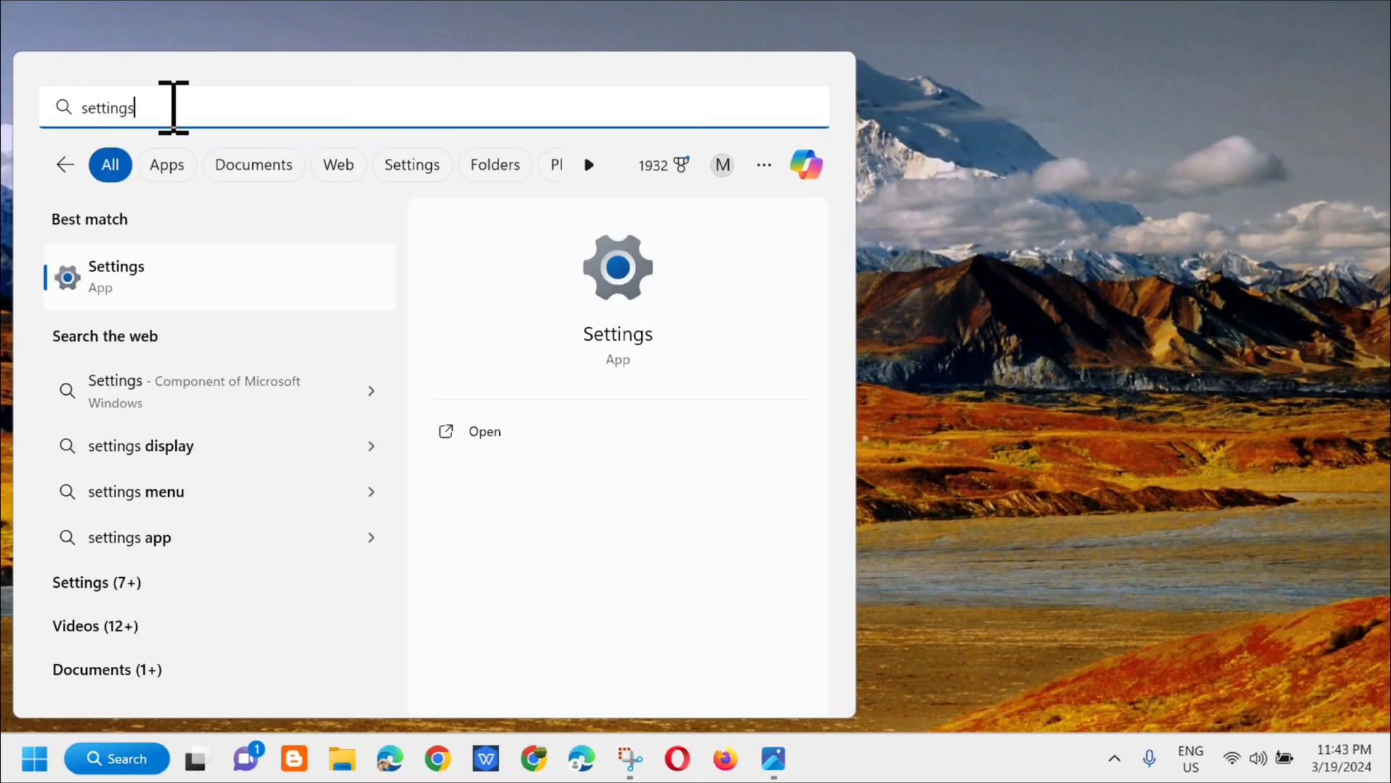
{"action": "left_click", "coordinate": [458, 428]}
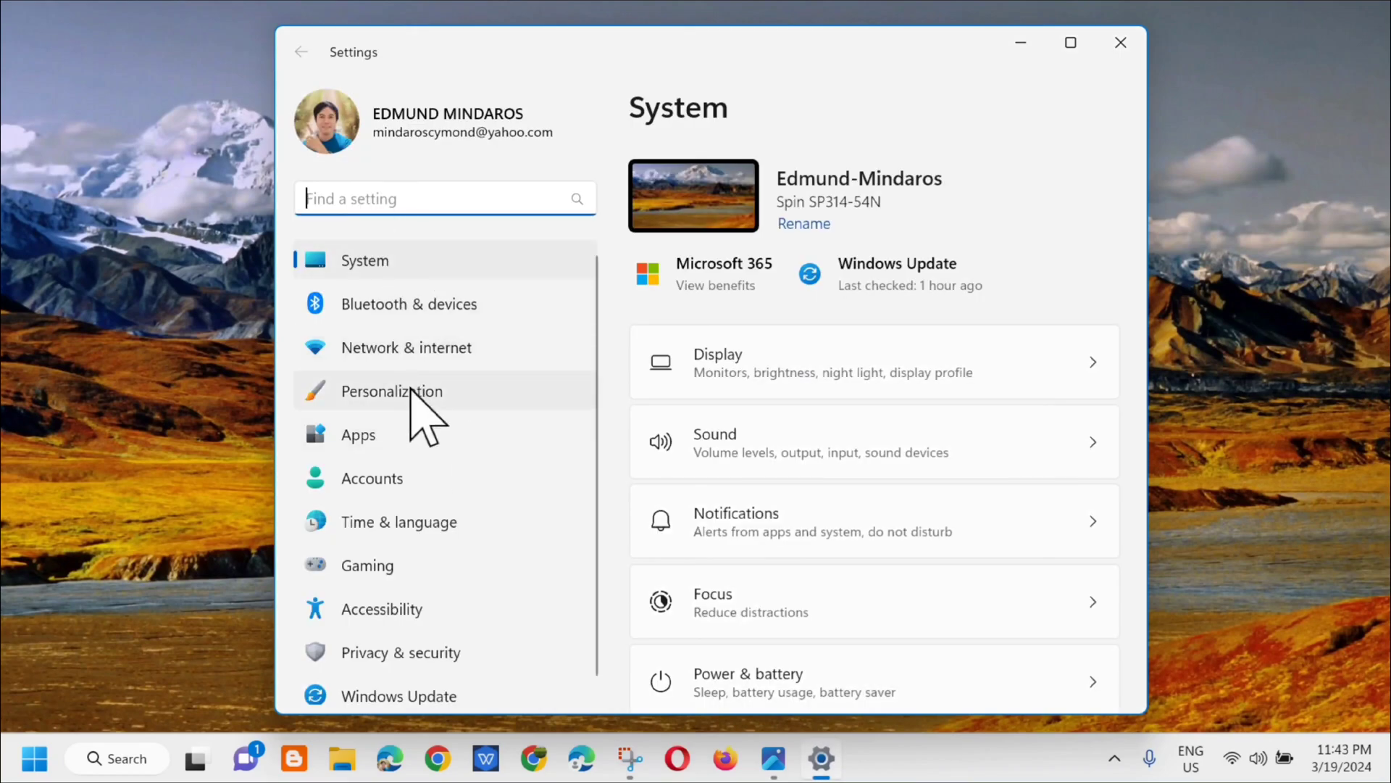
{"action": "left_click", "coordinate": [363, 435]}
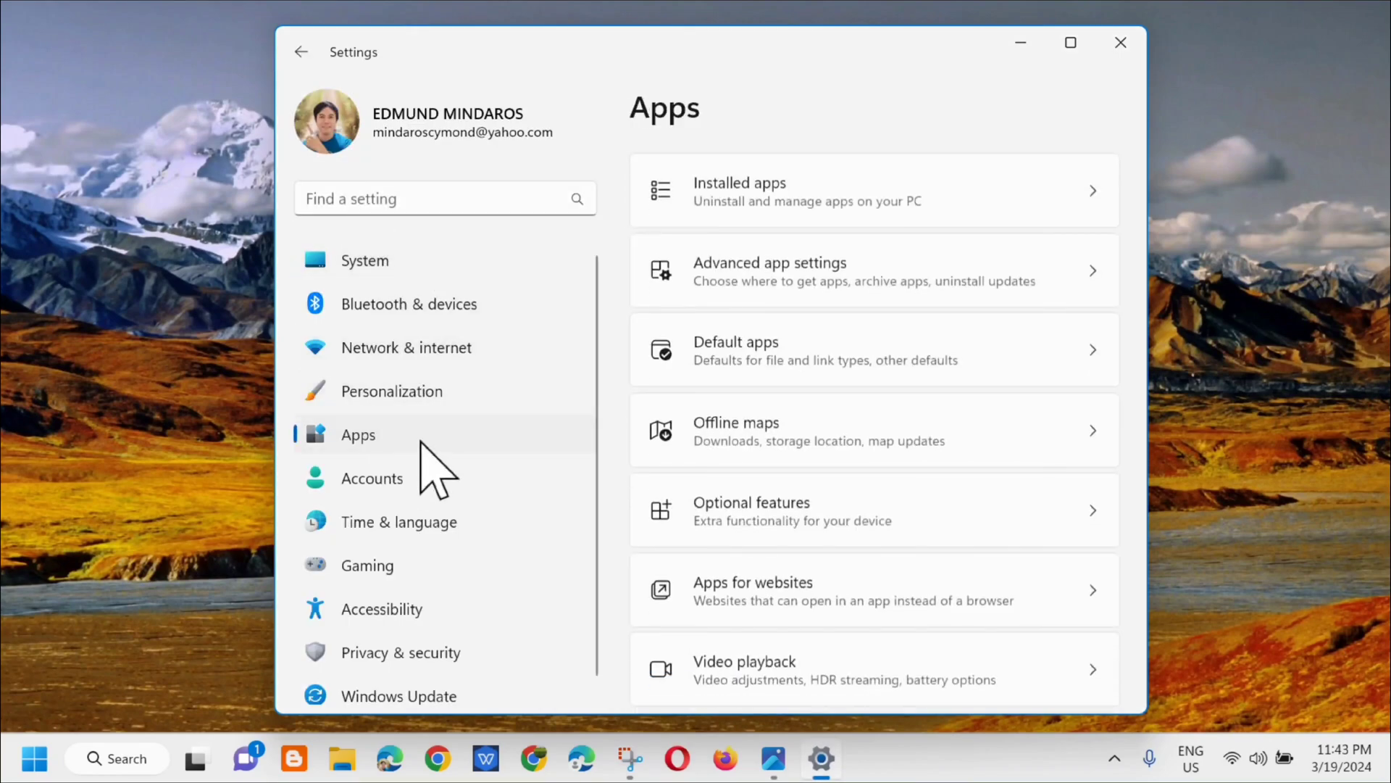
Locate Photos under Installed apps and show its more-actions menu
{"action": "left_click", "coordinate": [781, 209]}
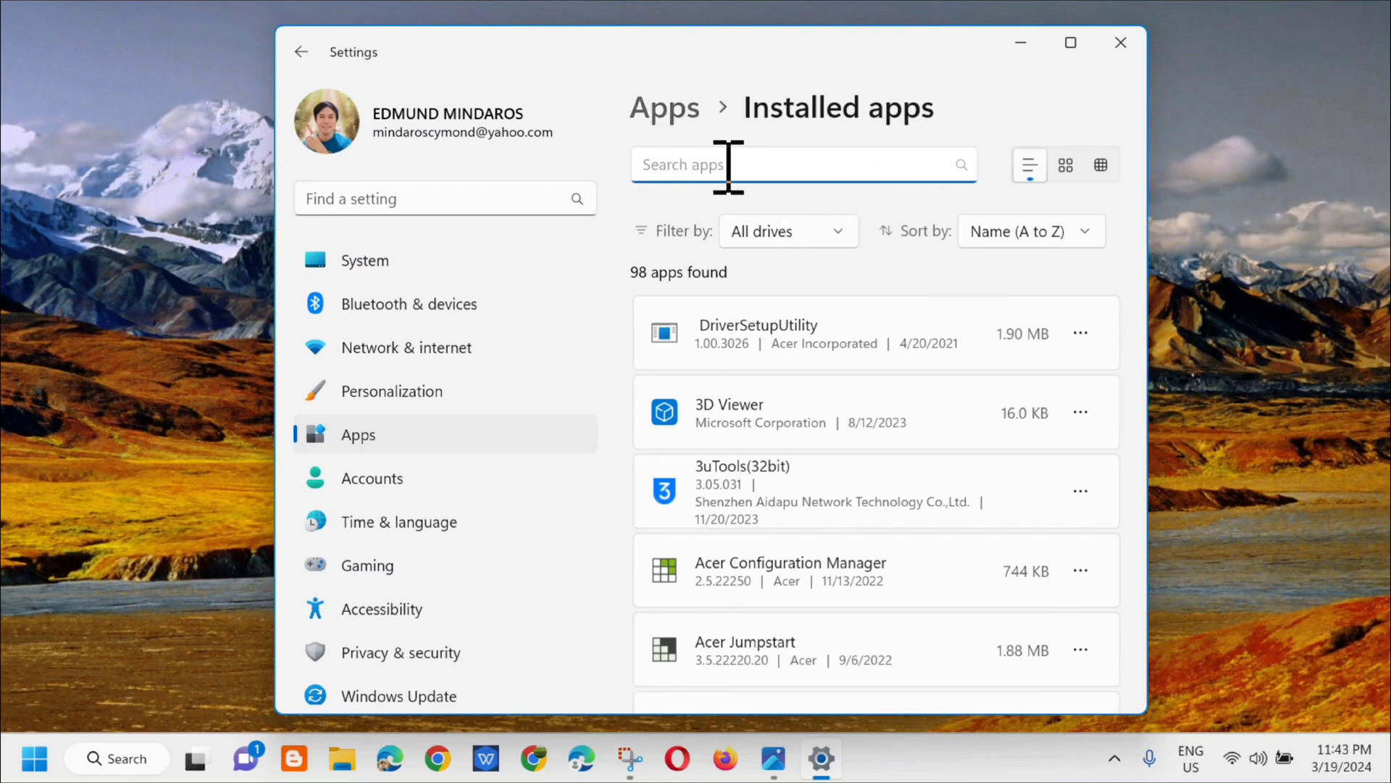
{"action": "type", "text": "photo"}
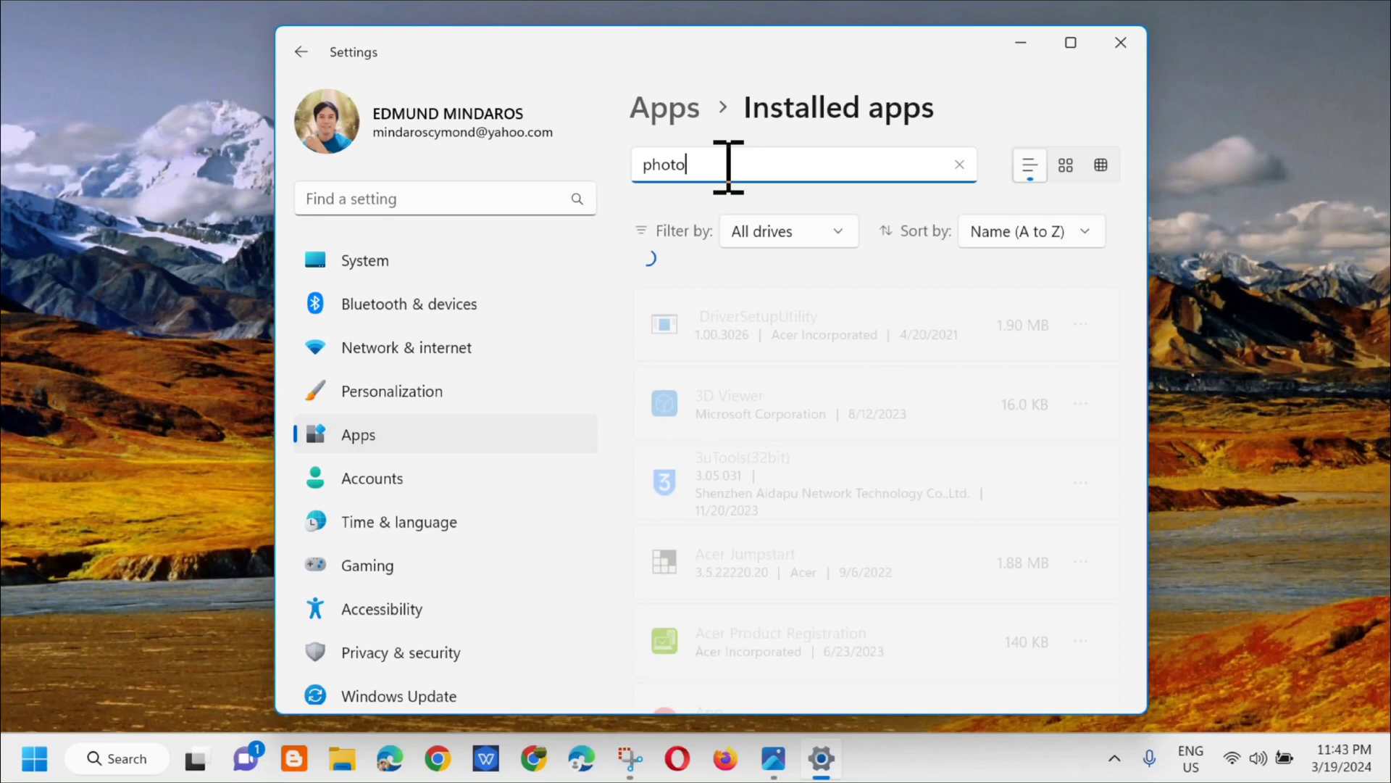
{"action": "type", "text": "s"}
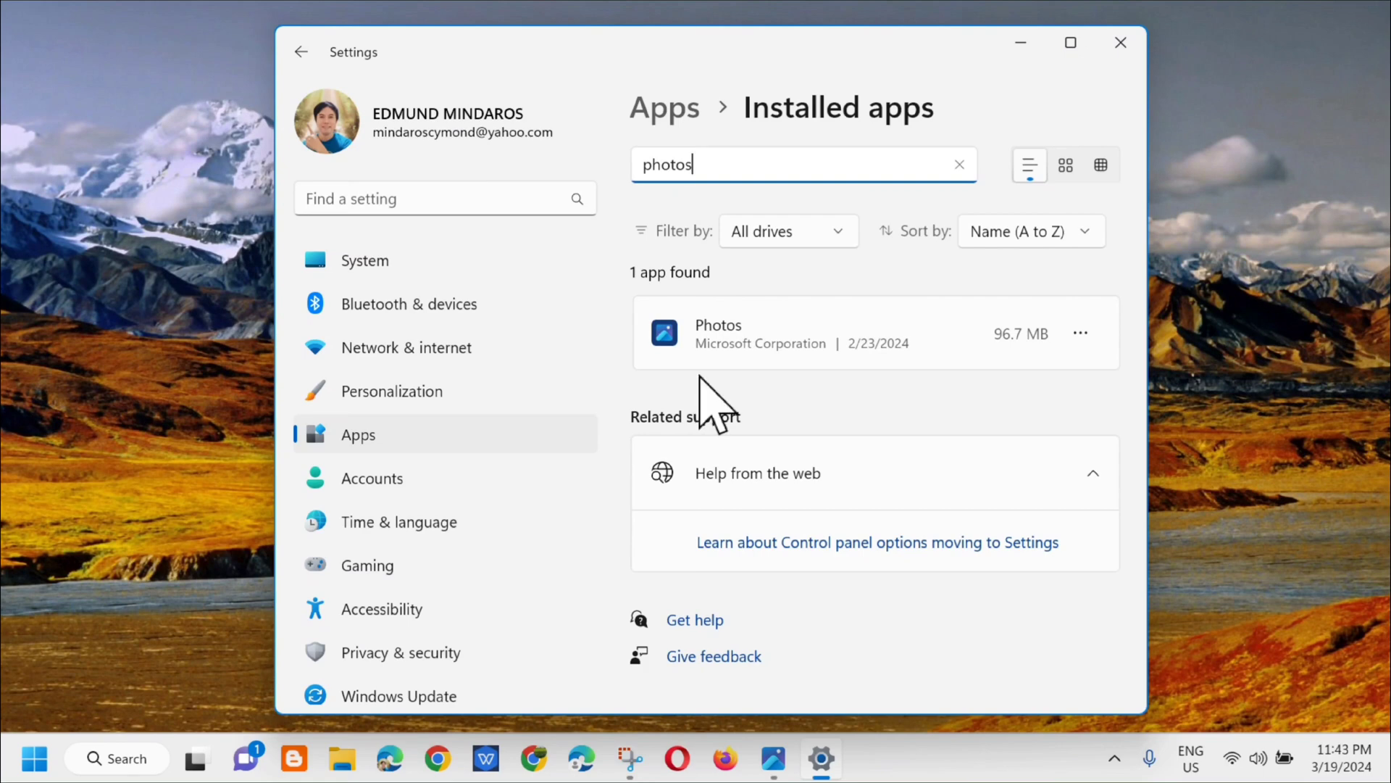
{"action": "left_click", "coordinate": [1079, 332]}
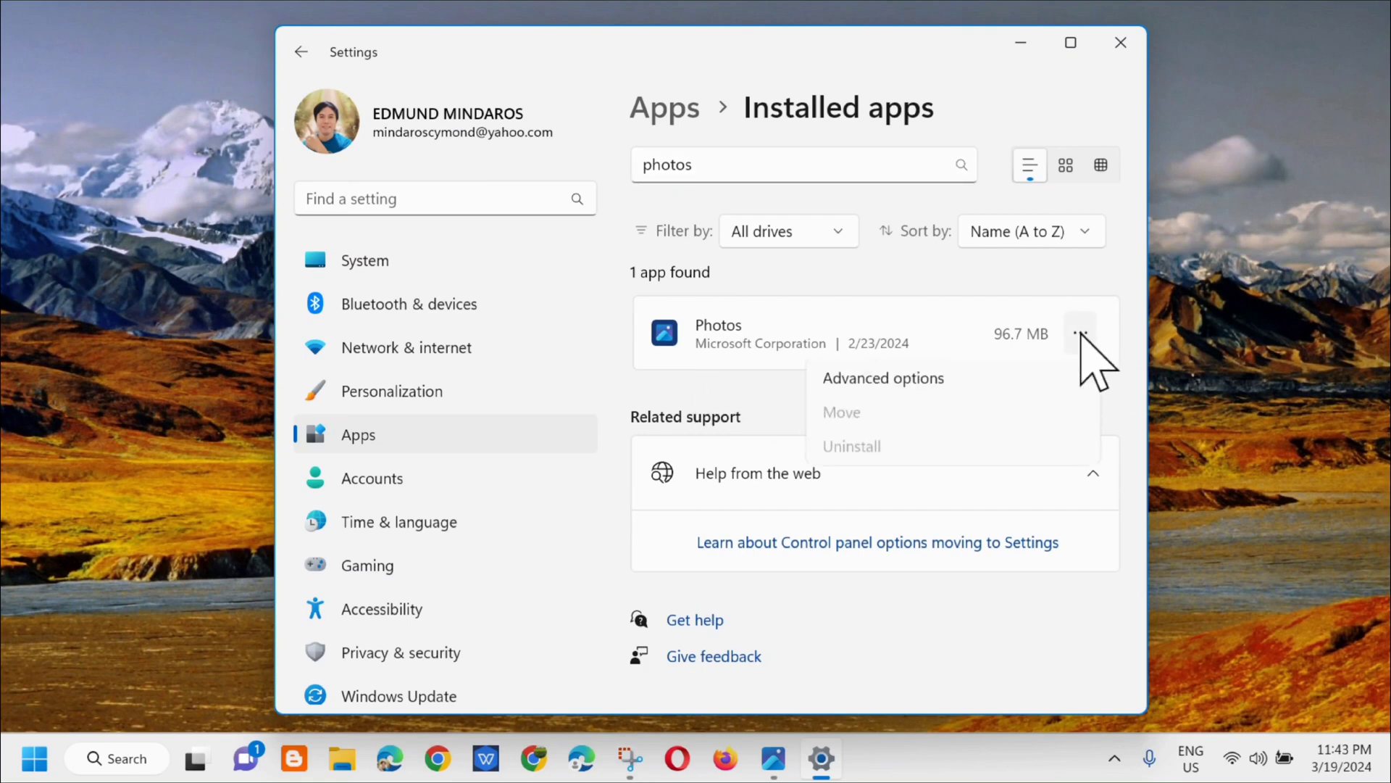
From Photos' advanced options, repair it, reset it with its data deleted, and close Settings
{"action": "left_click", "coordinate": [871, 380]}
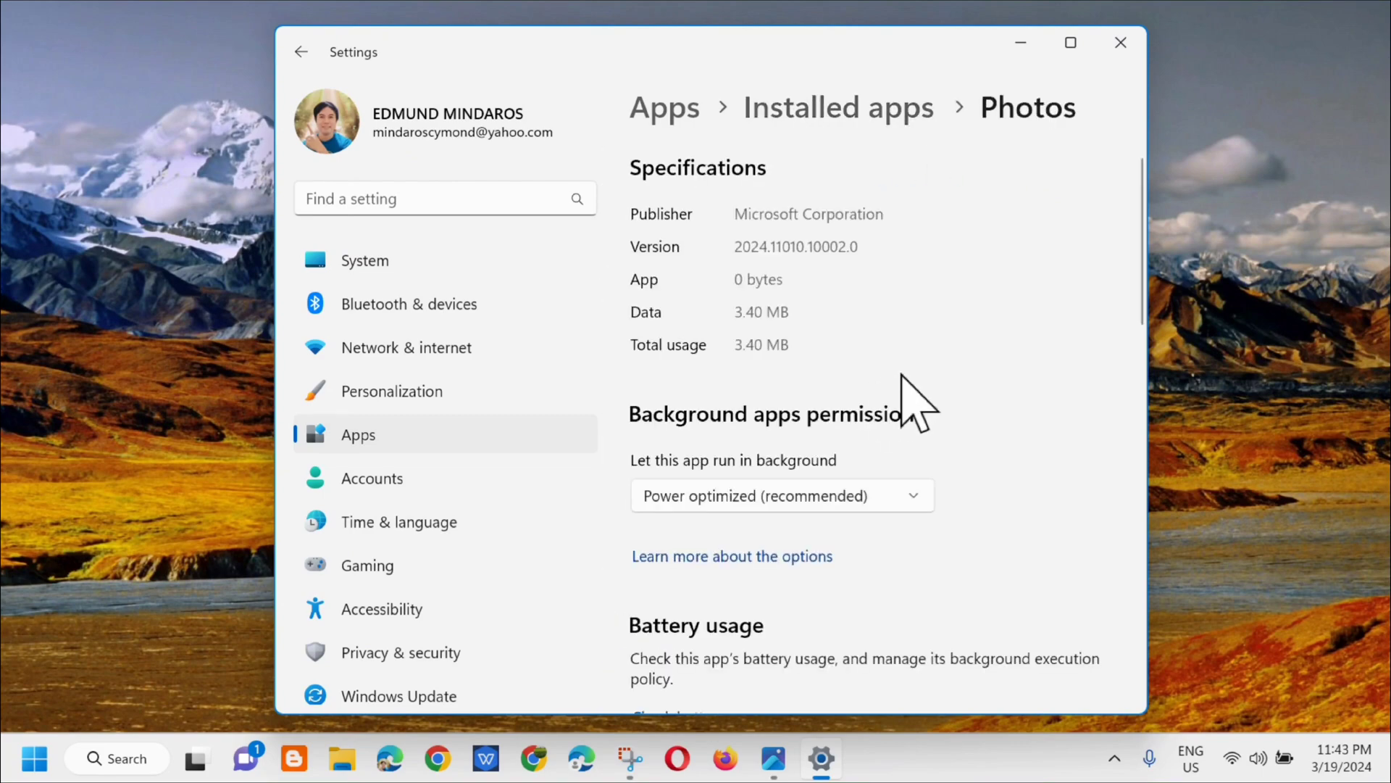
{"action": "scroll", "coordinate": [932, 286], "scroll_direction": "down", "scroll_amount": 2}
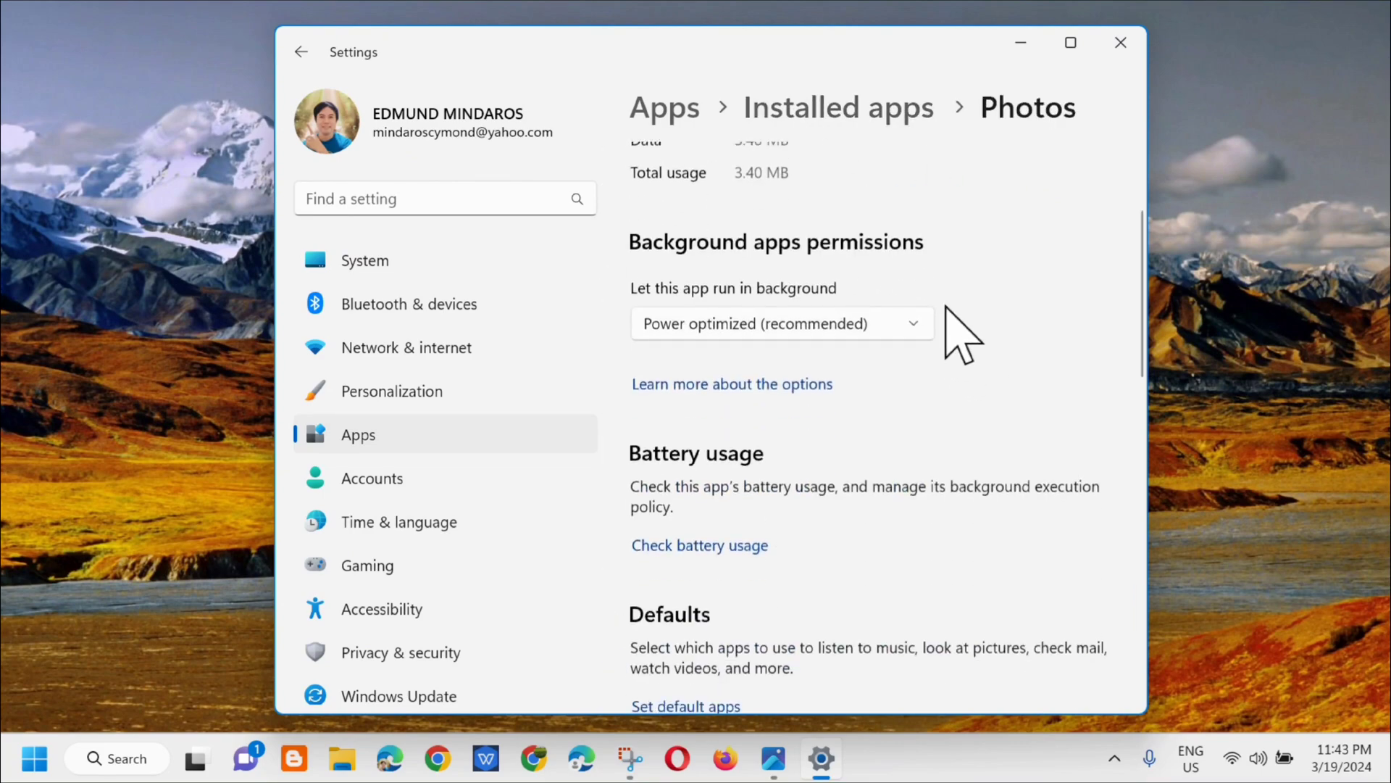
{"action": "scroll", "coordinate": [947, 311], "scroll_direction": "down", "scroll_amount": 4}
{"action": "scroll", "coordinate": [938, 326], "scroll_direction": "down", "scroll_amount": 2}
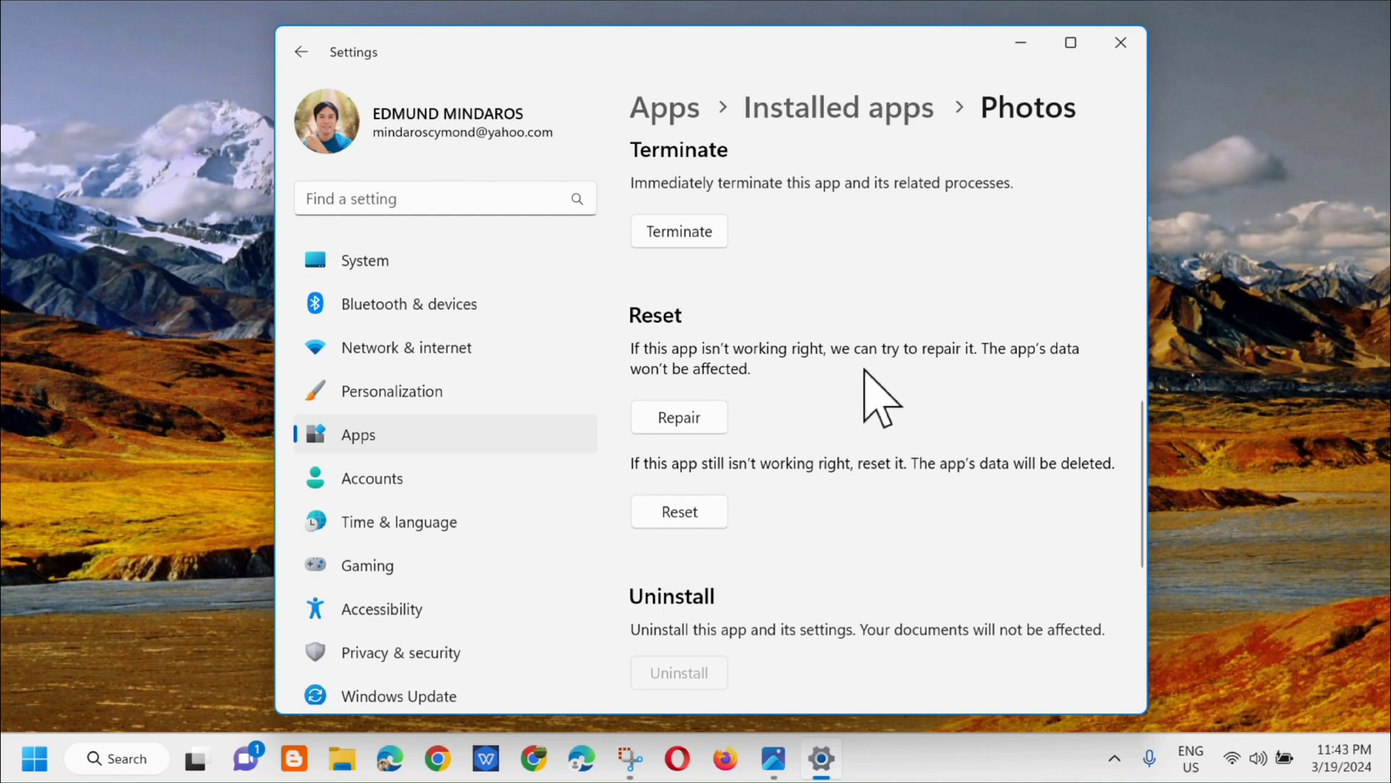
{"action": "left_click", "coordinate": [690, 423]}
{"action": "left_click", "coordinate": [687, 520]}
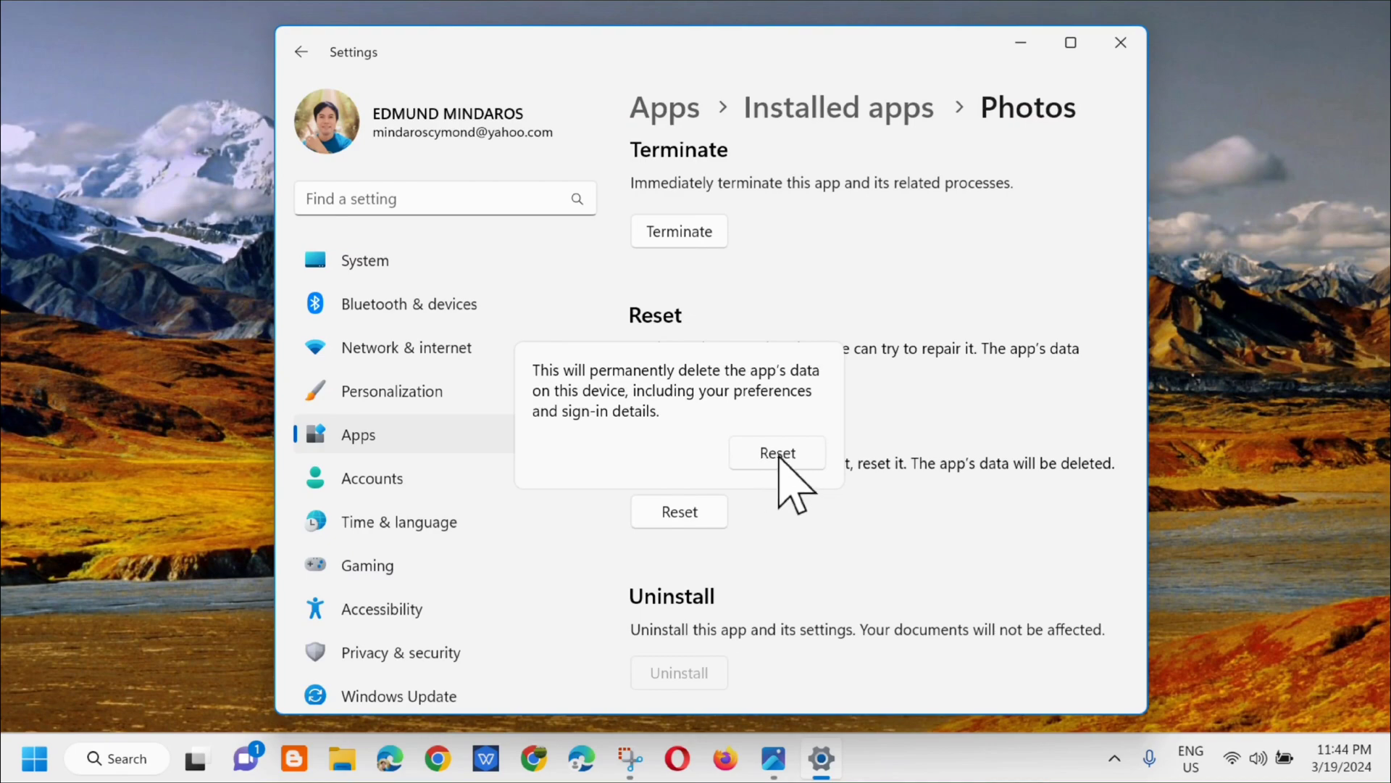
{"action": "left_click", "coordinate": [778, 457]}
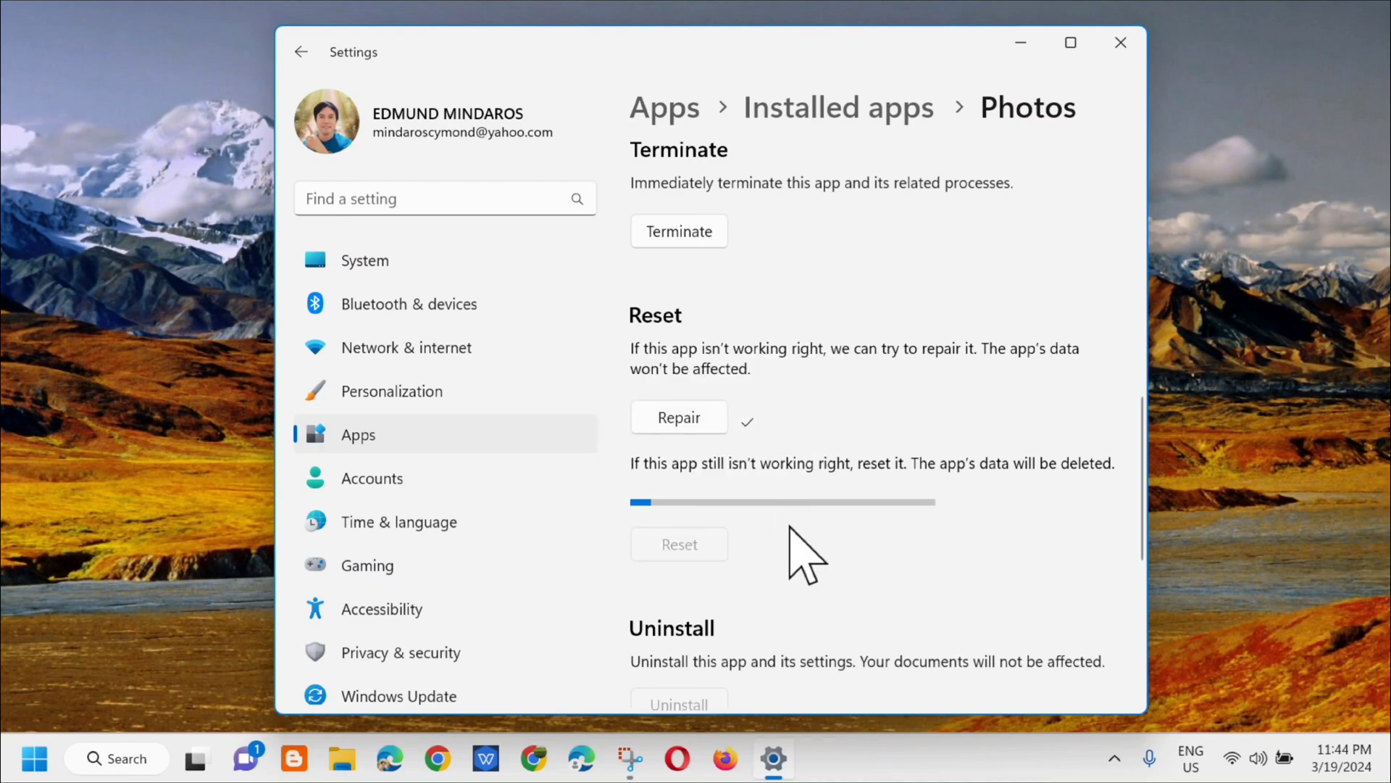
{"action": "left_click", "coordinate": [1121, 42]}
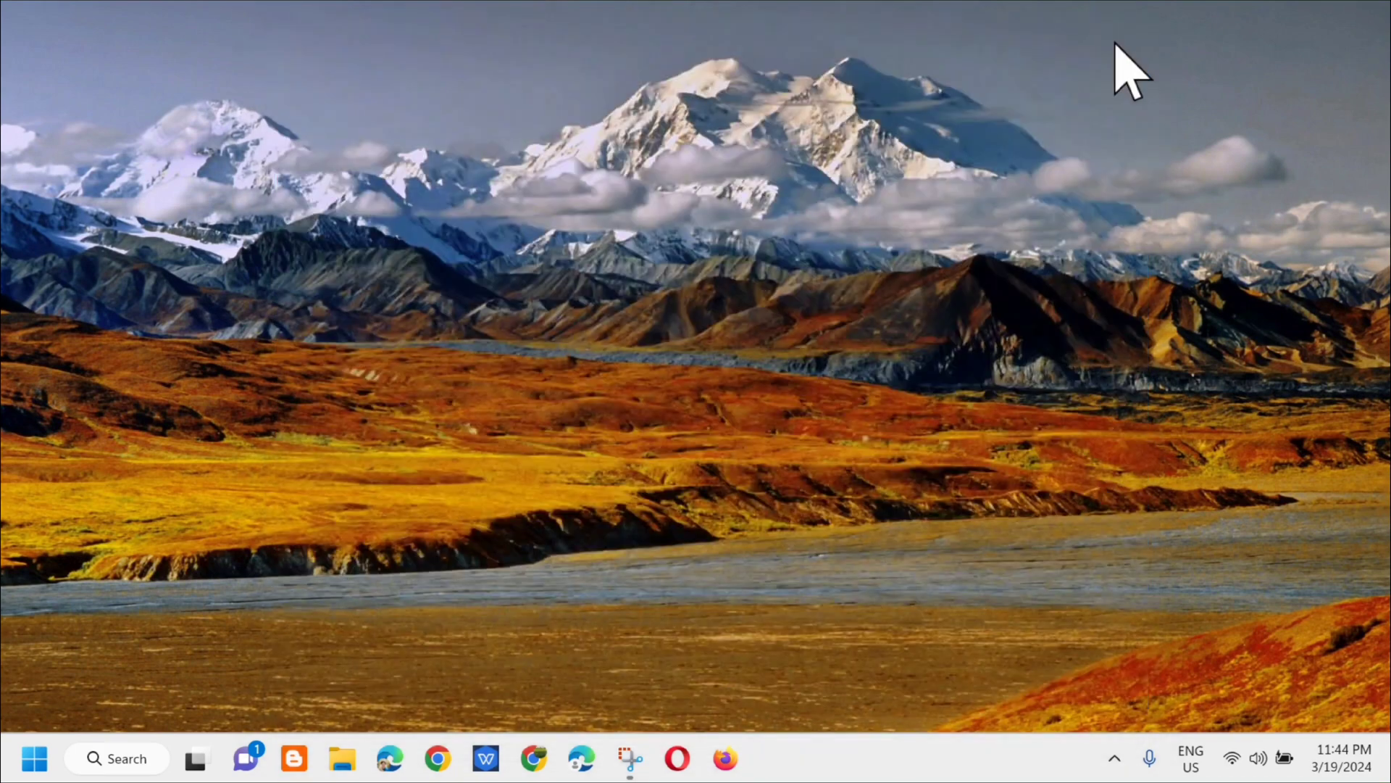
Launch Command Prompt from search as administrator, approving the User Account Control prompt
{"action": "left_click", "coordinate": [120, 766]}
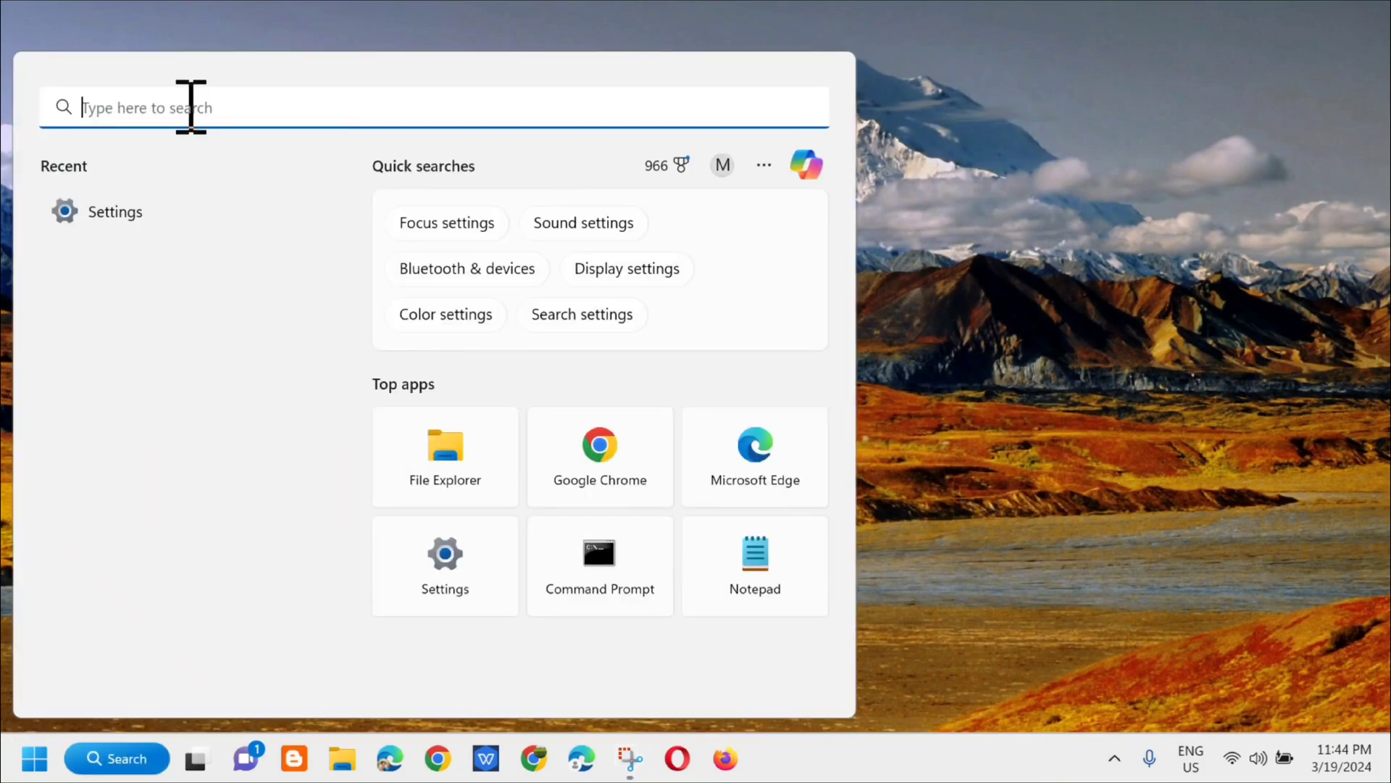
{"action": "type", "text": "cmd"}
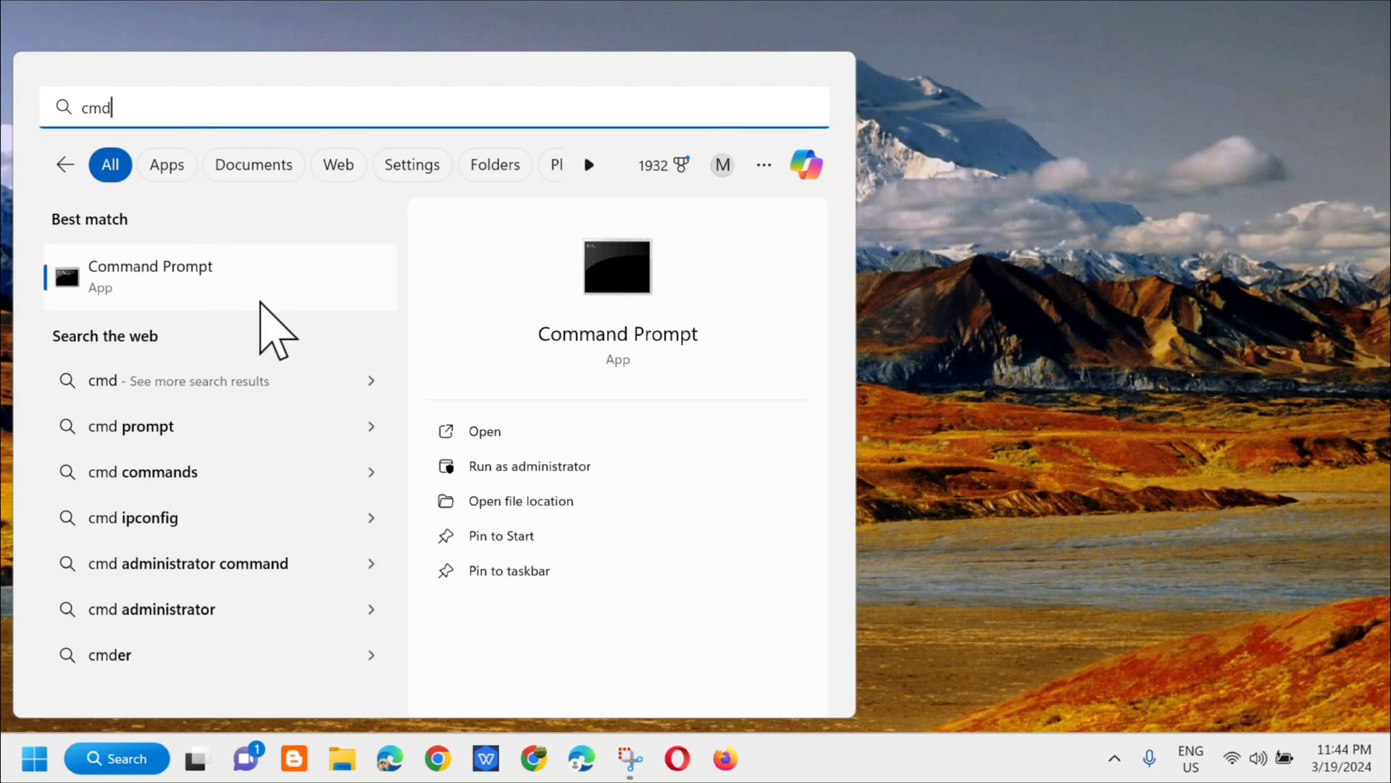
{"action": "right_click", "coordinate": [267, 291]}
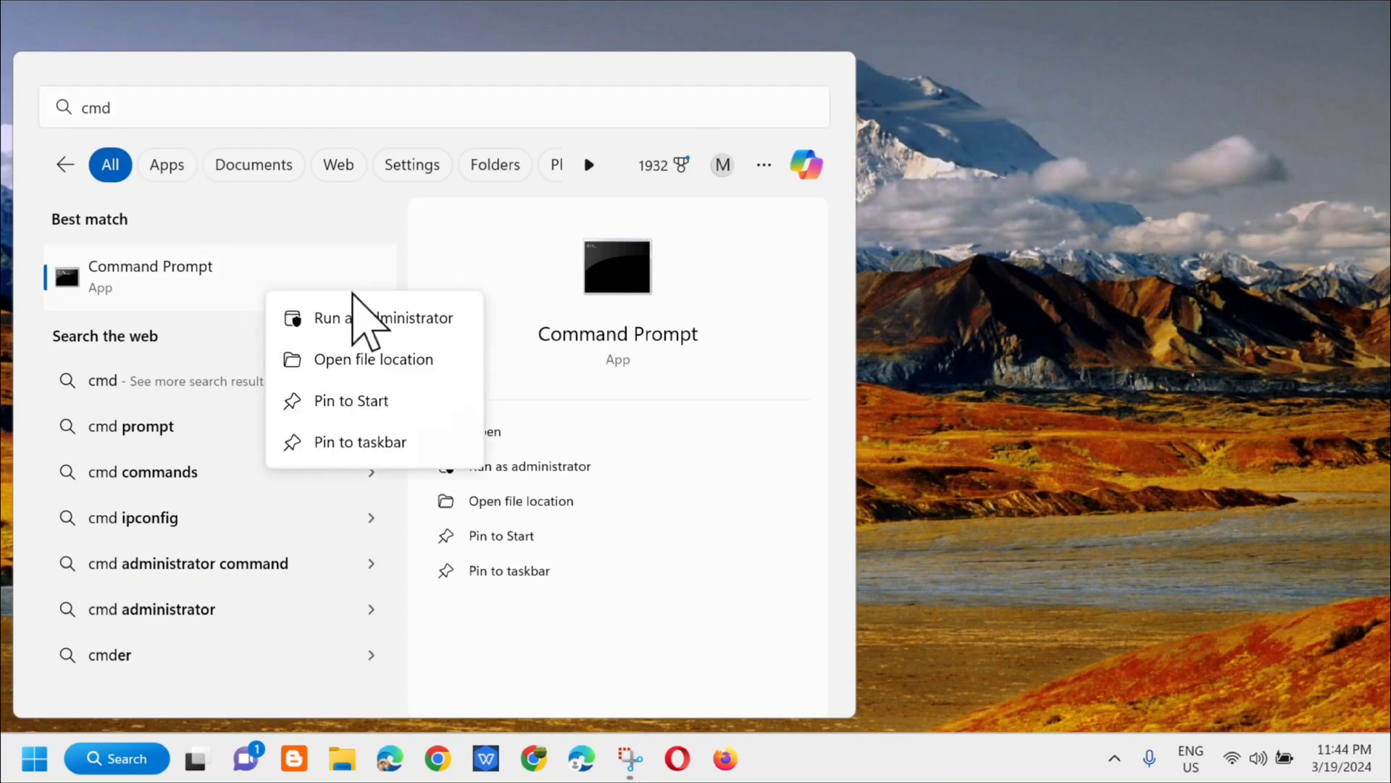
{"action": "left_click", "coordinate": [358, 325]}
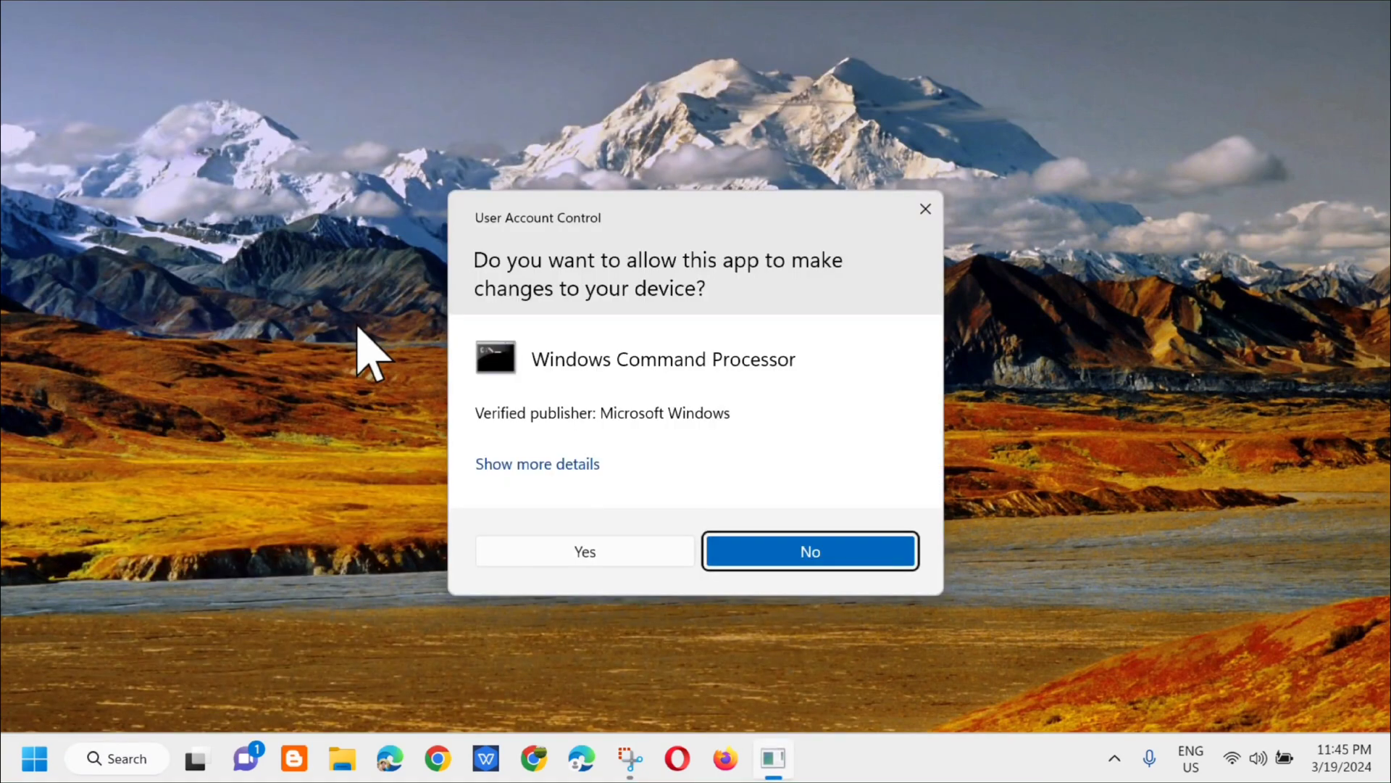
{"action": "left_click", "coordinate": [573, 549]}
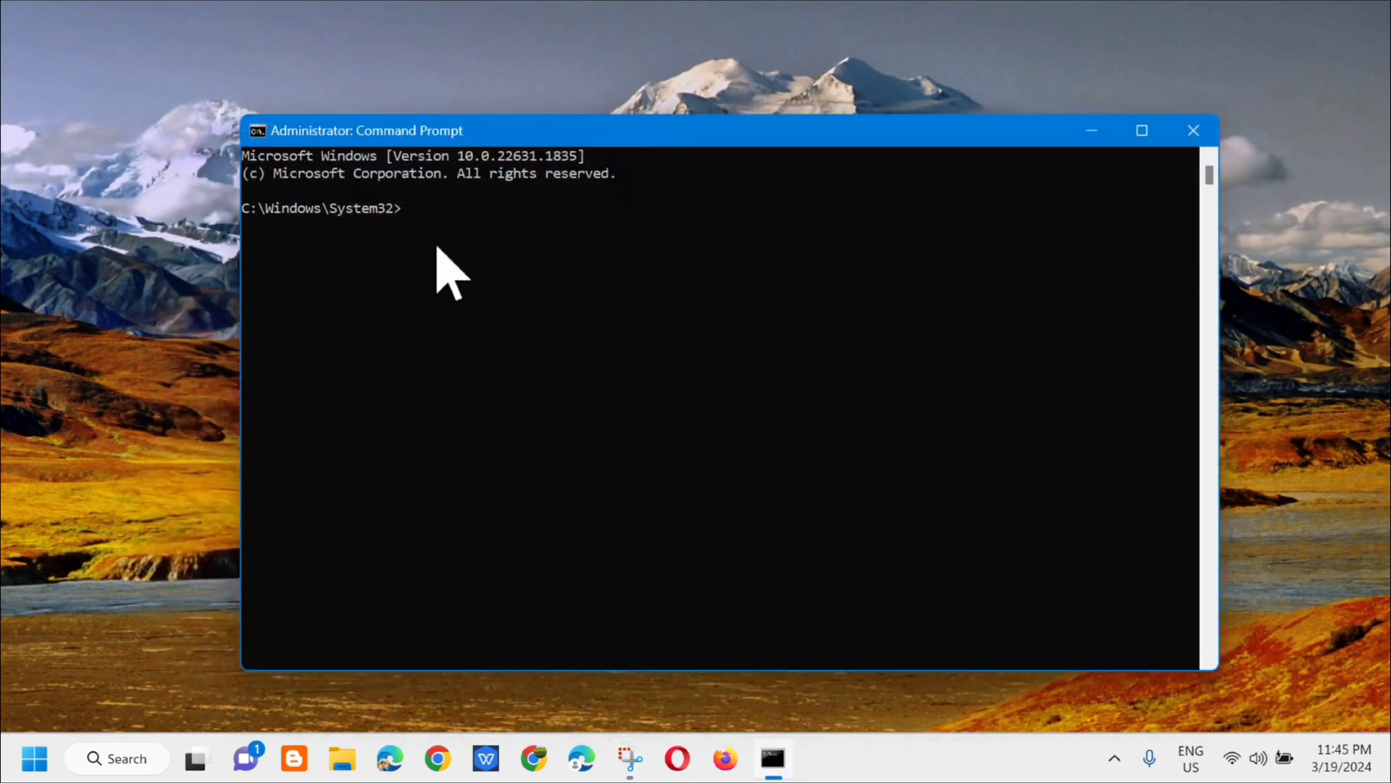
Turn off Caps Lock before entering sfc /scannow
{"action": "key", "text": "Caps_Lock"}
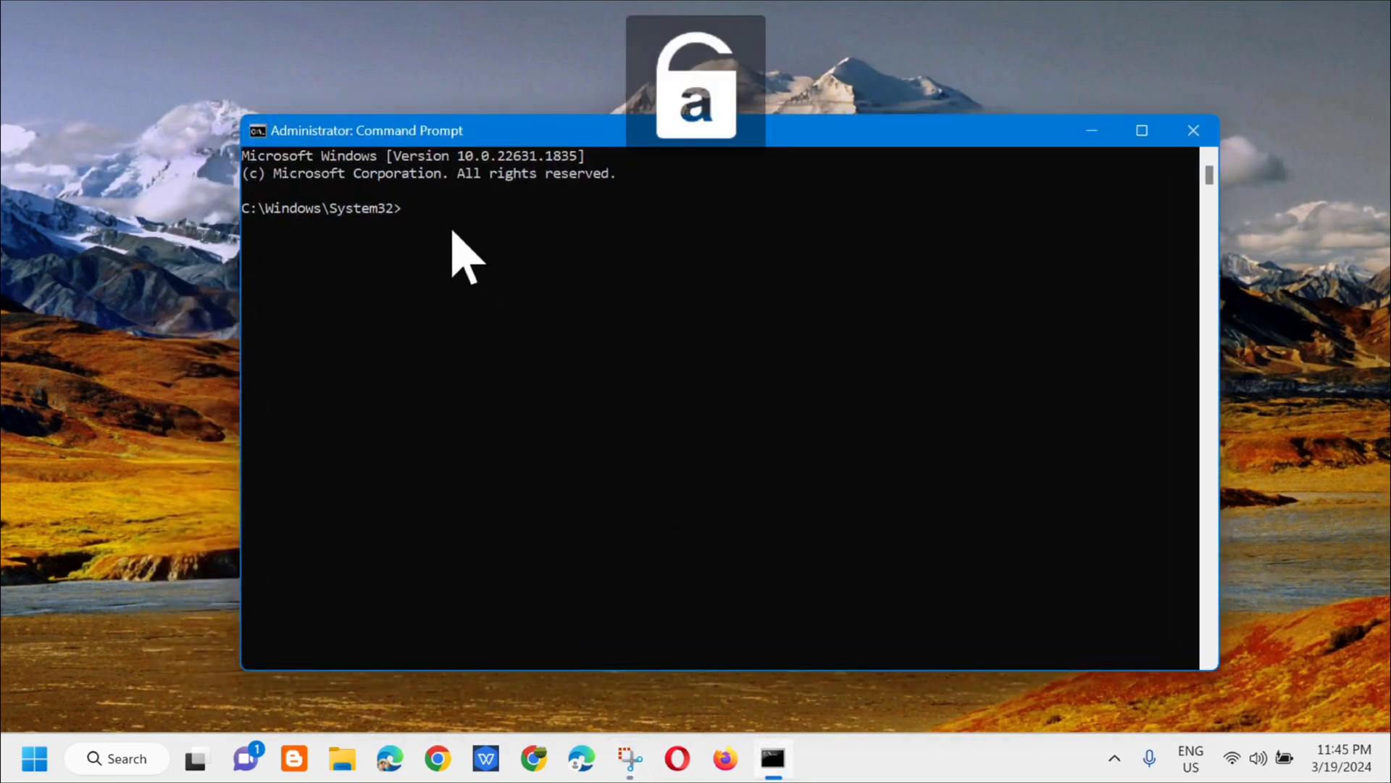
{"action": "type", "text": "sfc /scannow"}
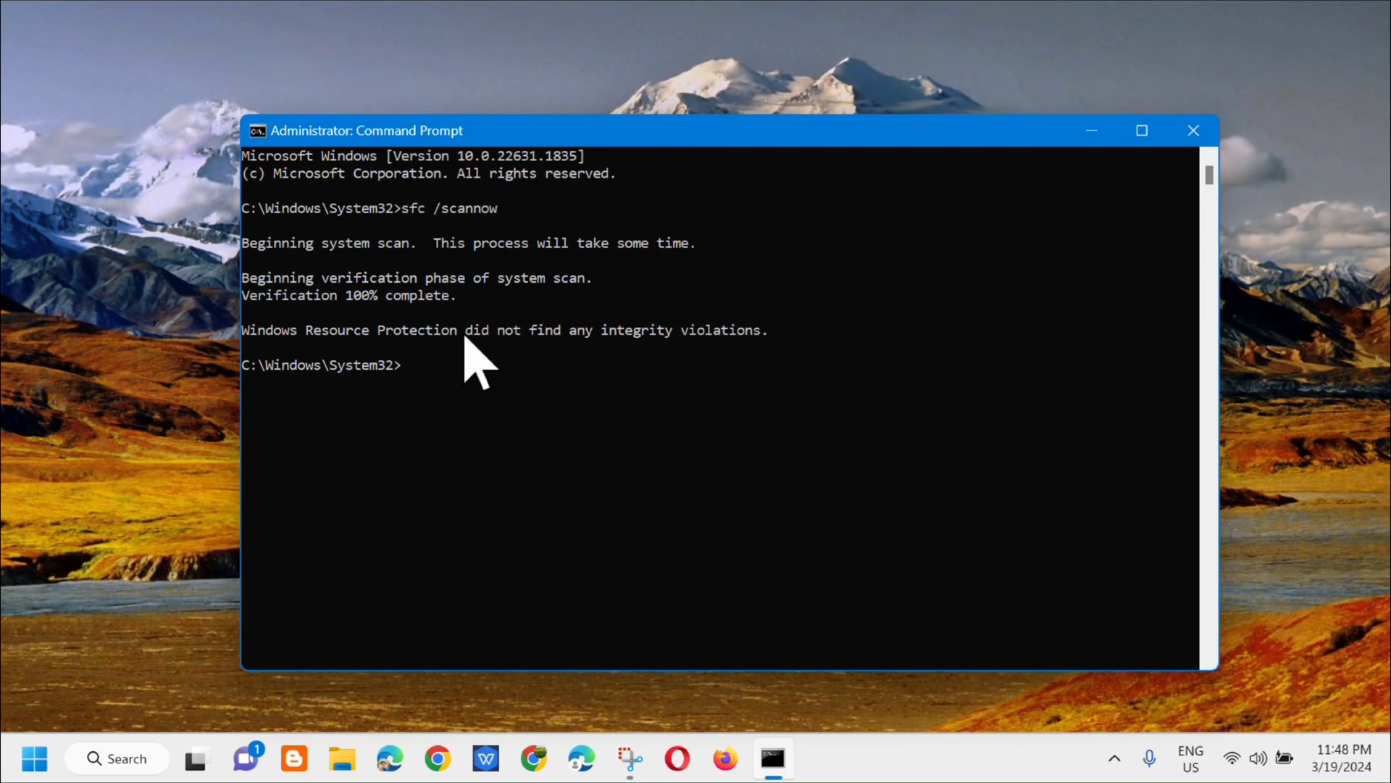
Close Command Prompt and restart the PC from the Start menu's power options
{"action": "left_click", "coordinate": [1192, 131]}
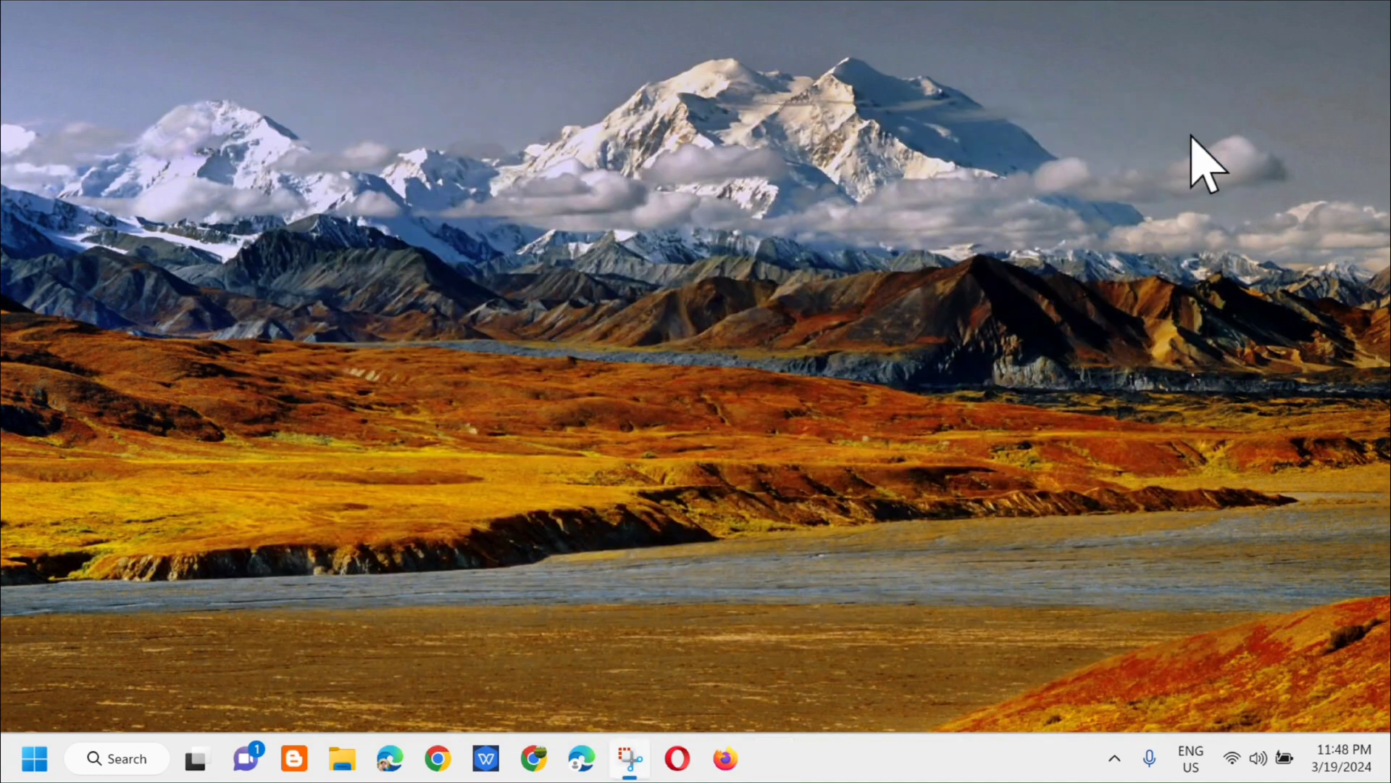
{"action": "left_click", "coordinate": [35, 757]}
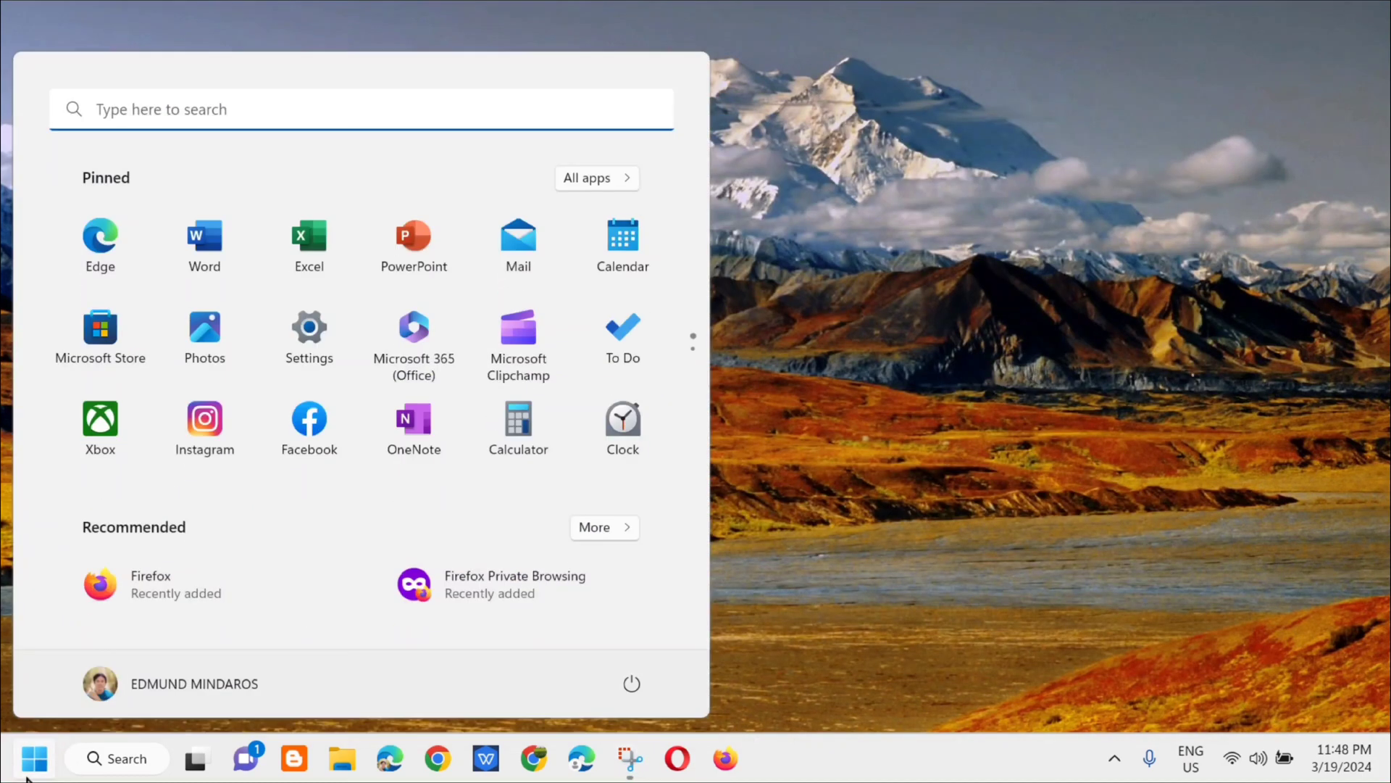
{"action": "left_click", "coordinate": [632, 683]}
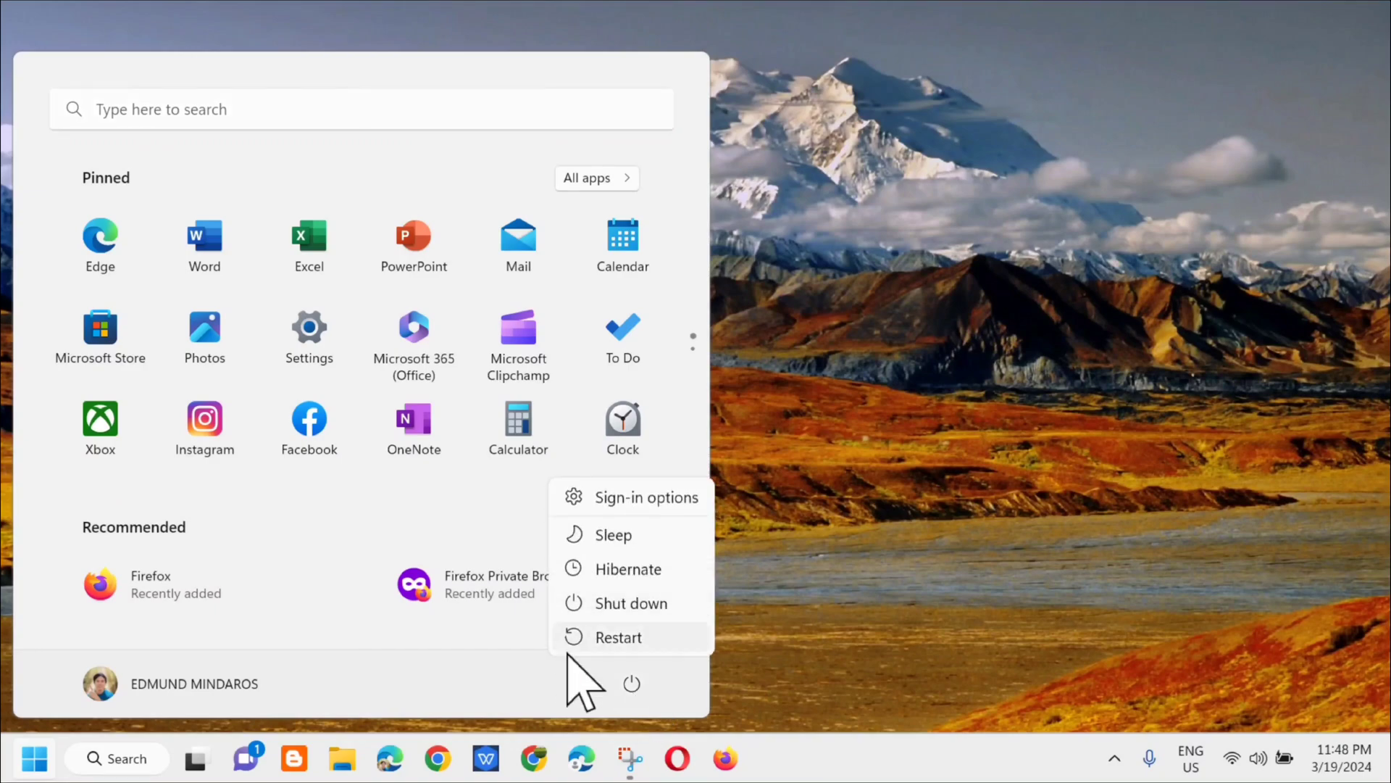
{"action": "left_click", "coordinate": [877, 594]}
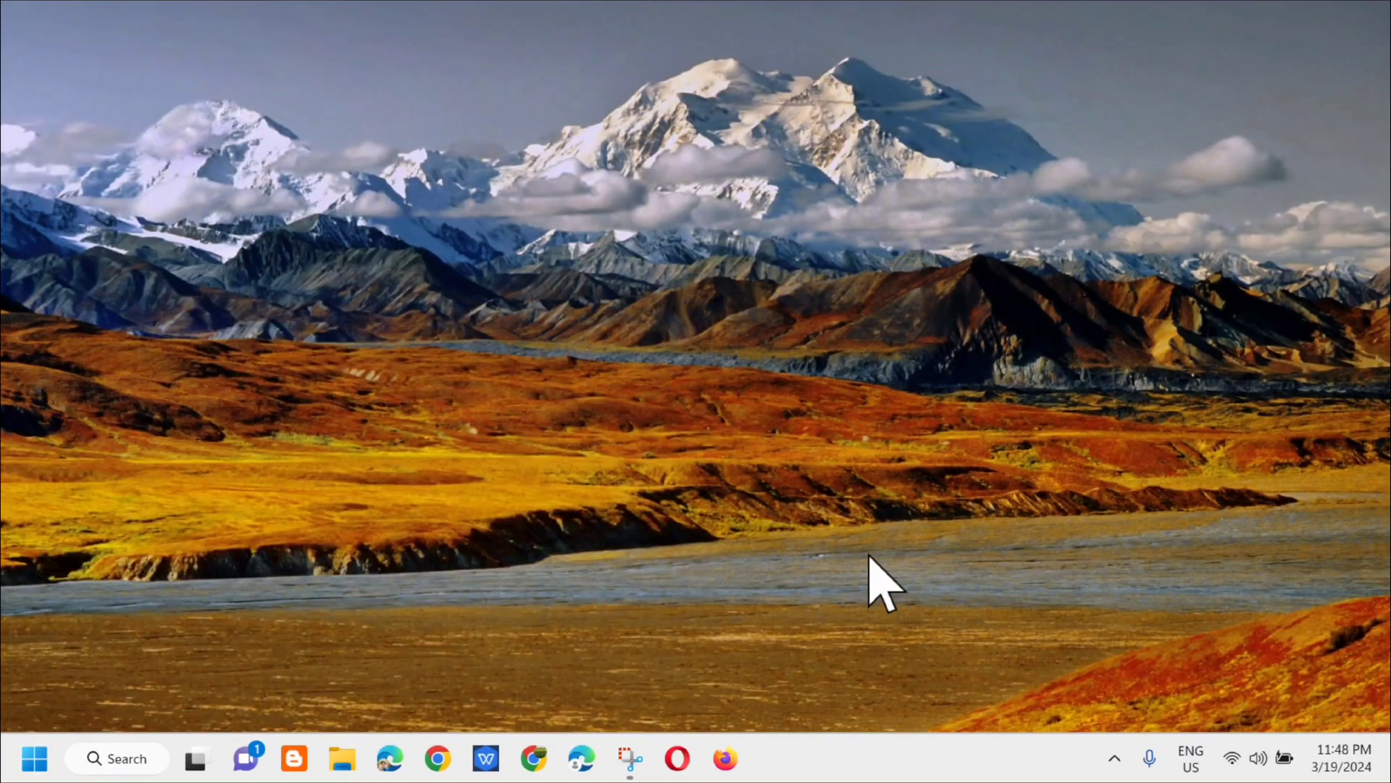